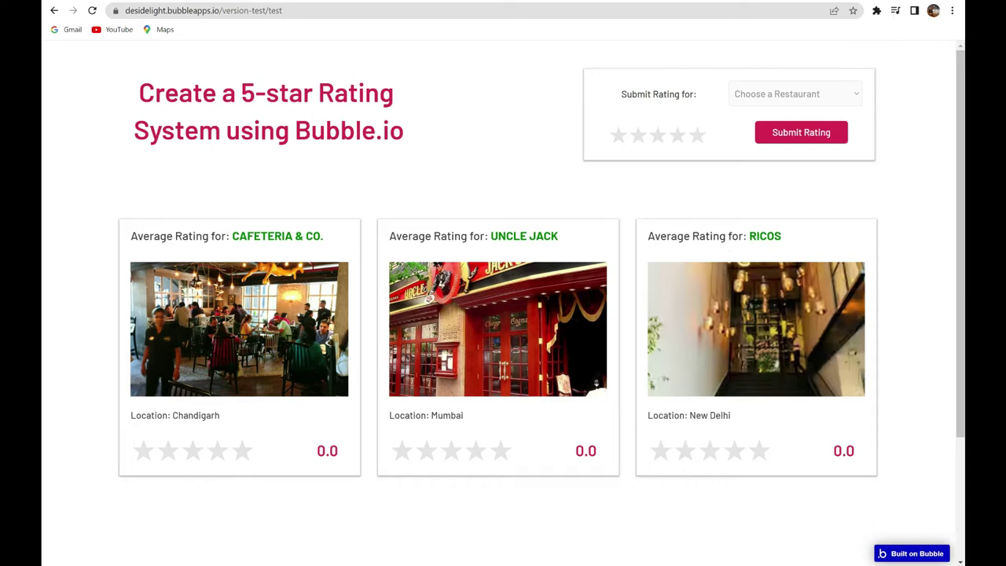
Switch to the Bubble editor, review the installed plugins, and search the plugin library for "star".
key("ctrl+Tab")
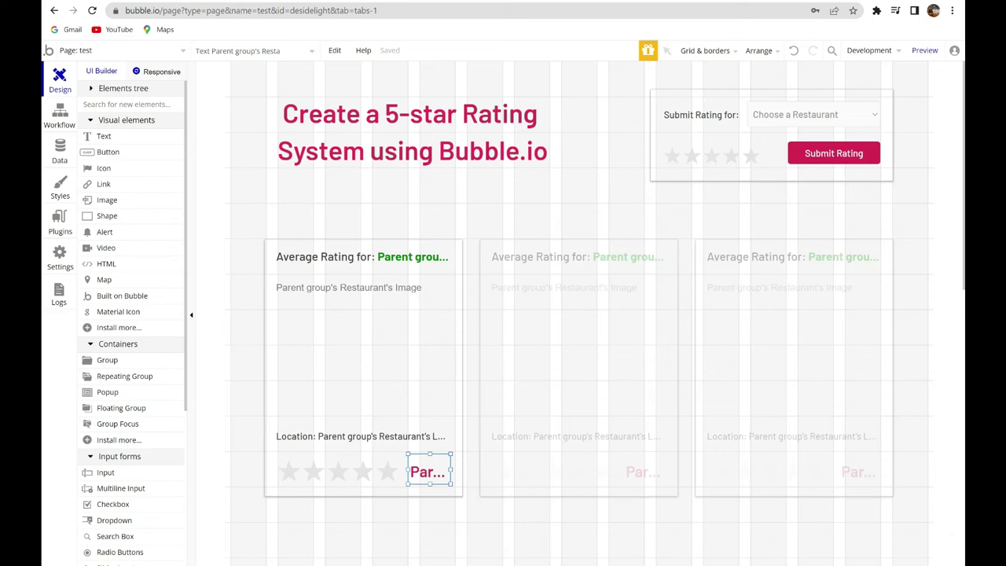
left_click(61, 222)
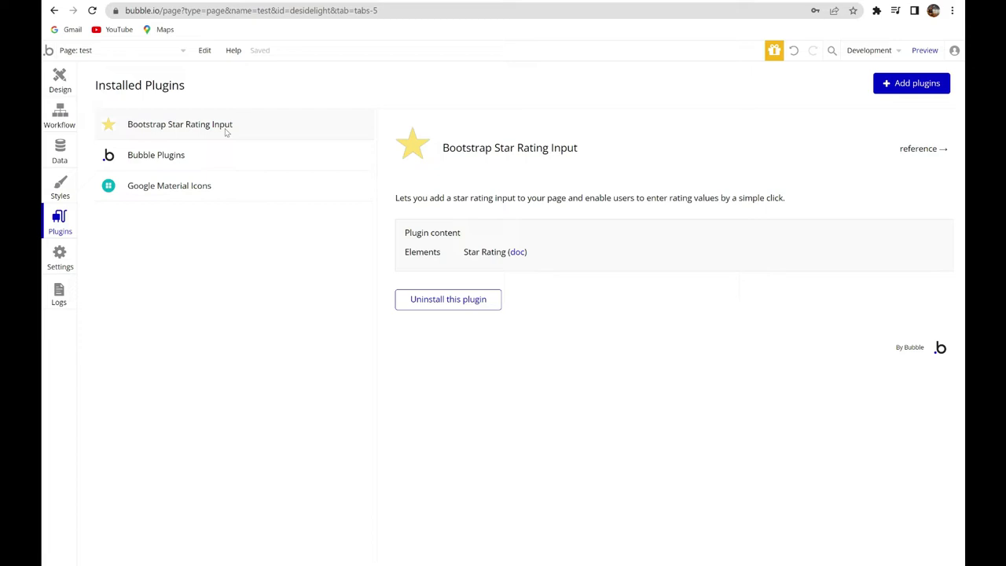
left_click(914, 84)
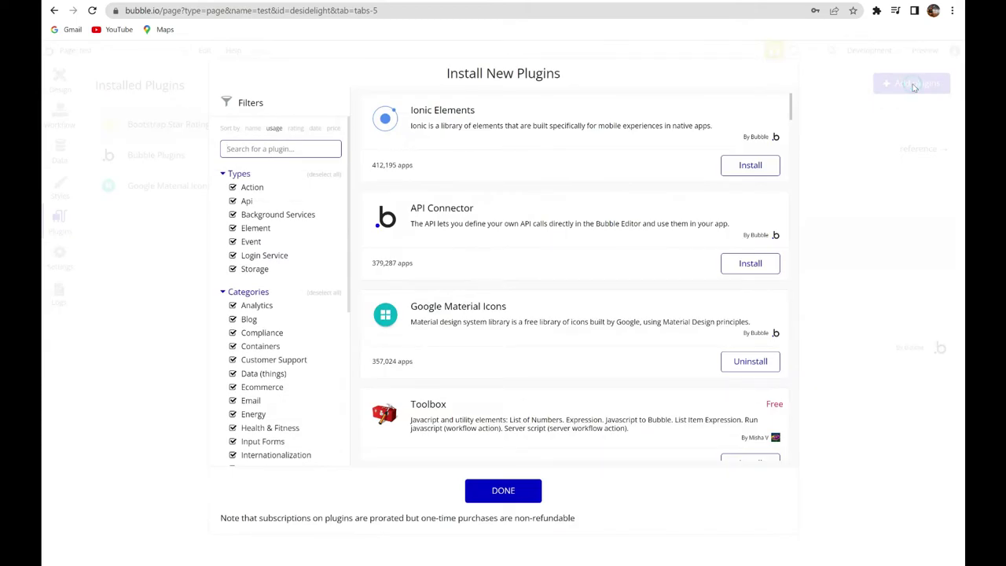
type("star")
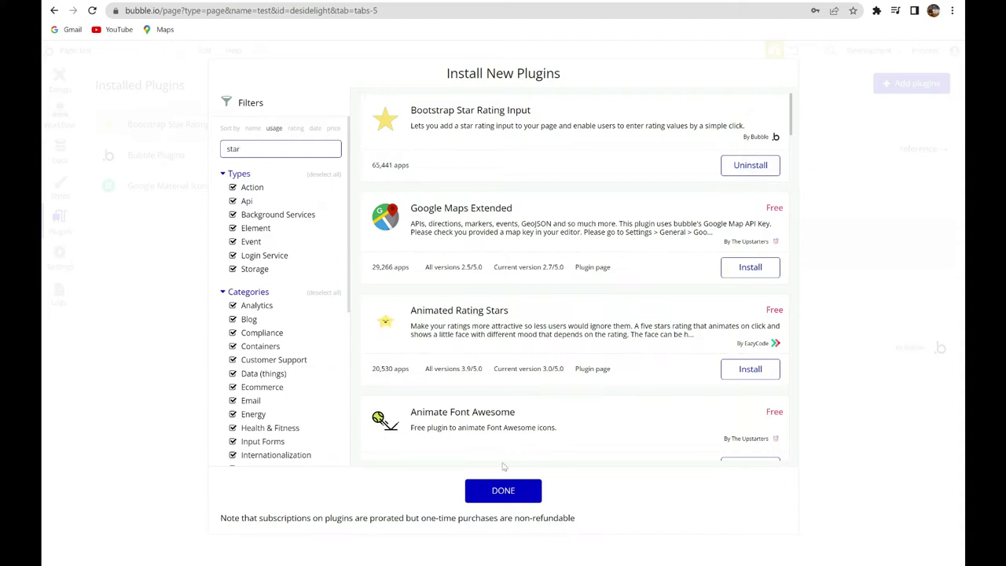
left_click(495, 490)
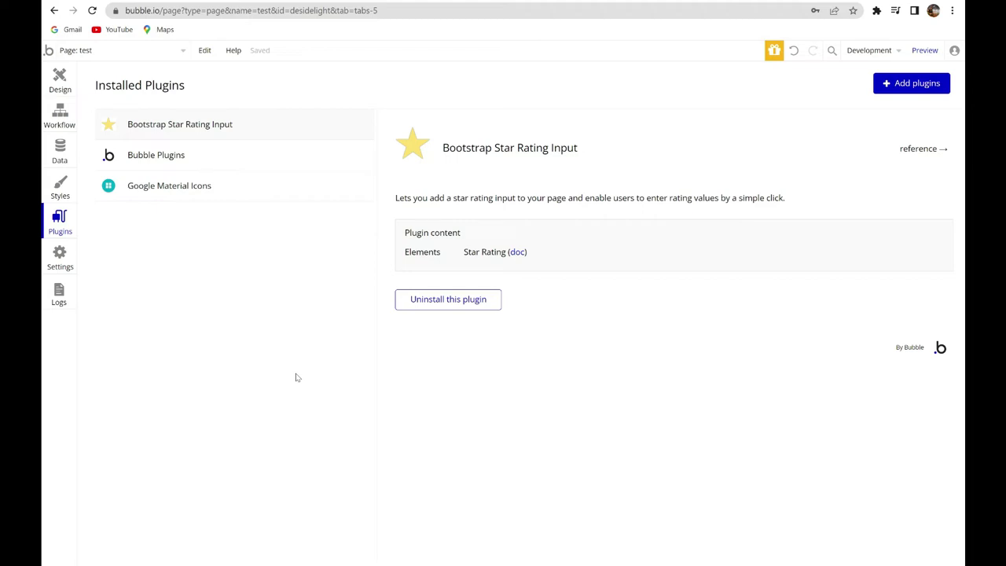
Examine the fields of the Restaurant data type.
left_click(60, 152)
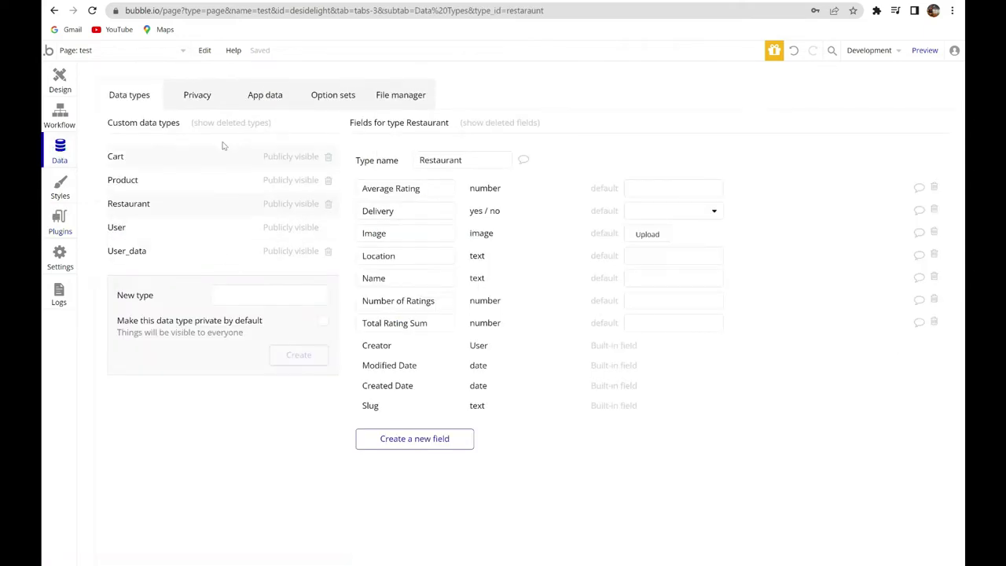
left_click(148, 204)
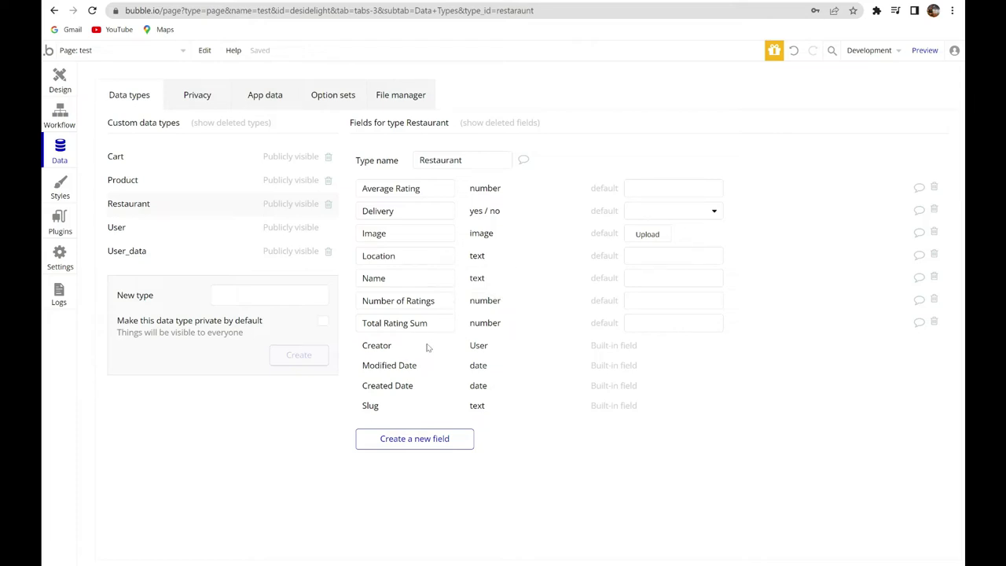
Search the page elements for "star" and open the properties of the star rating input in the Submit Rating box.
left_click(59, 76)
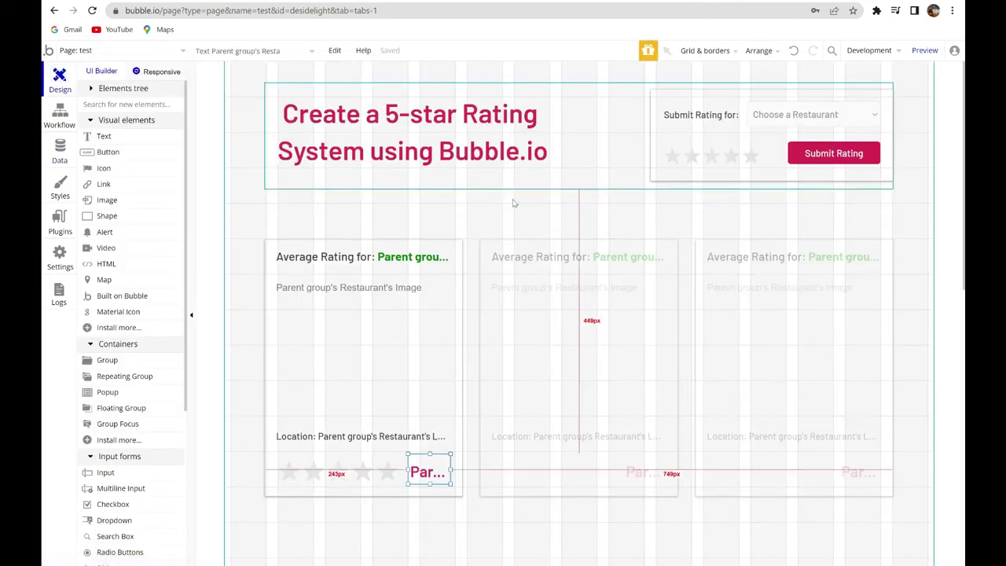
left_click(658, 144)
left_click_drag(660, 142, 650, 98)
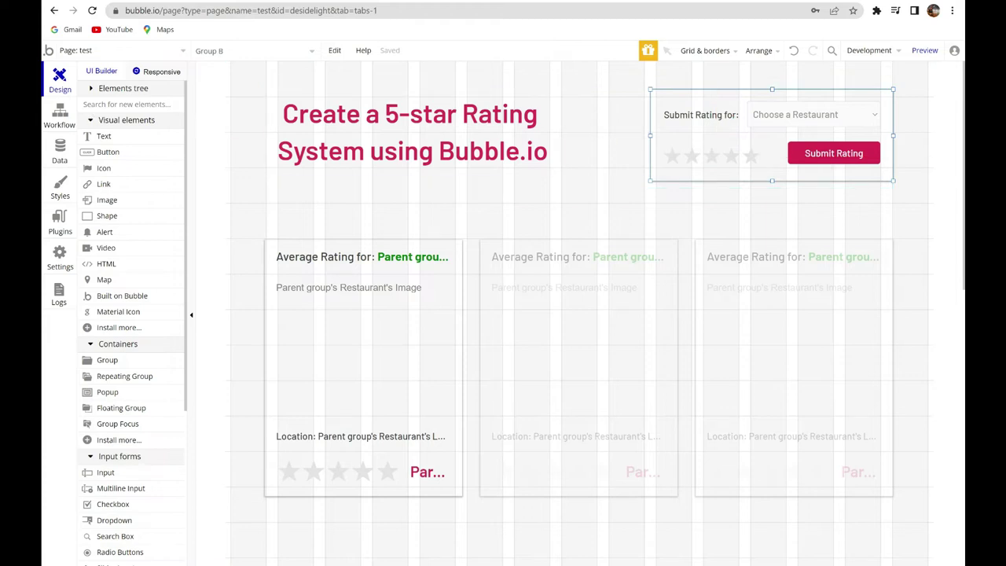
type("star")
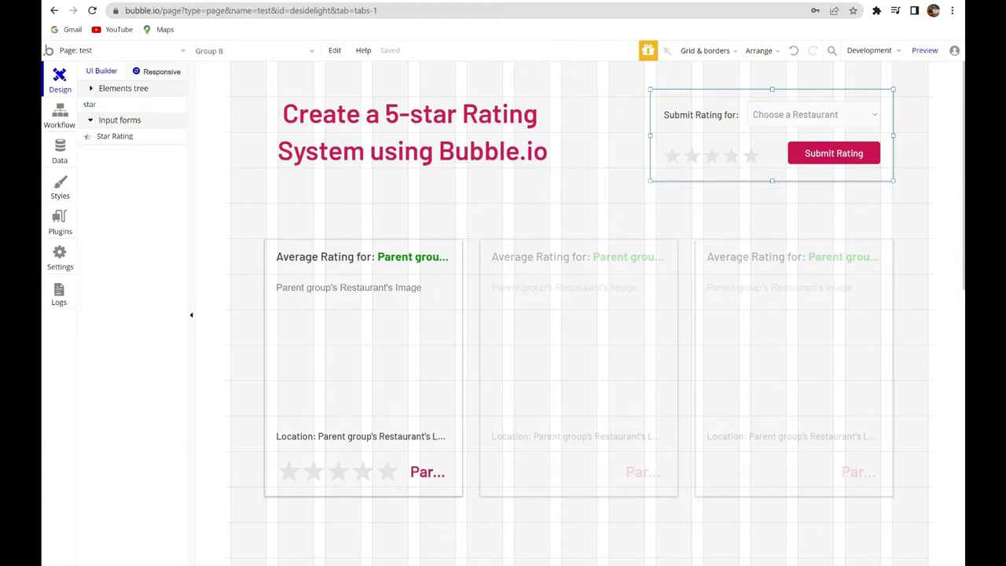
left_click_drag(106, 149, 714, 159)
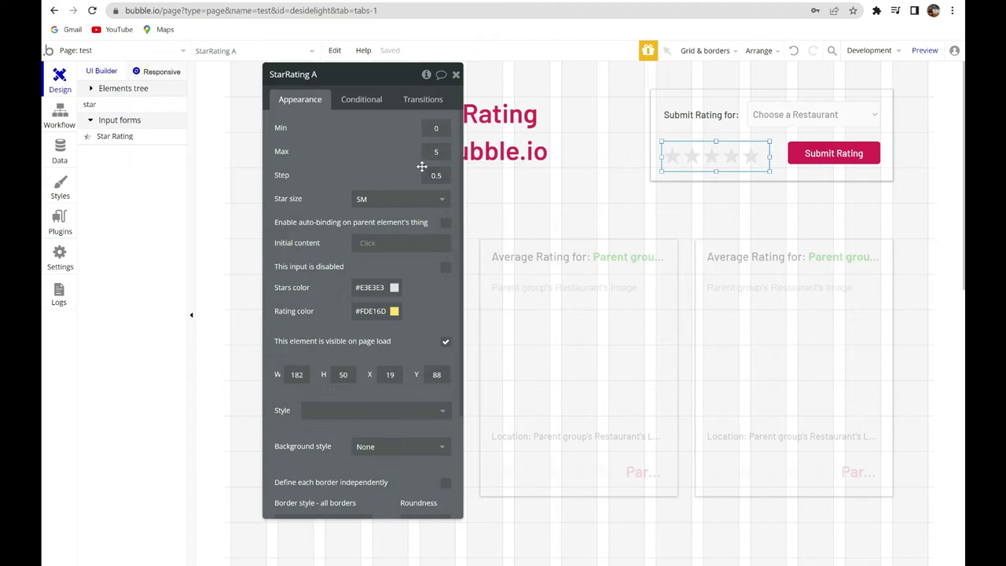
Try the XXS and XS star sizes on the rating input and set the size back to SM.
left_click(367, 199)
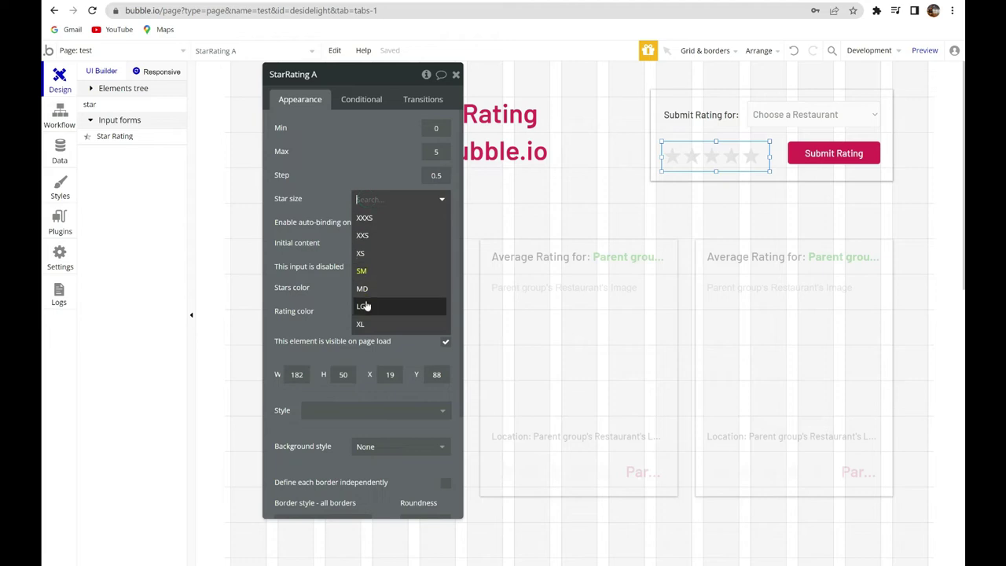
left_click(363, 235)
left_click(425, 199)
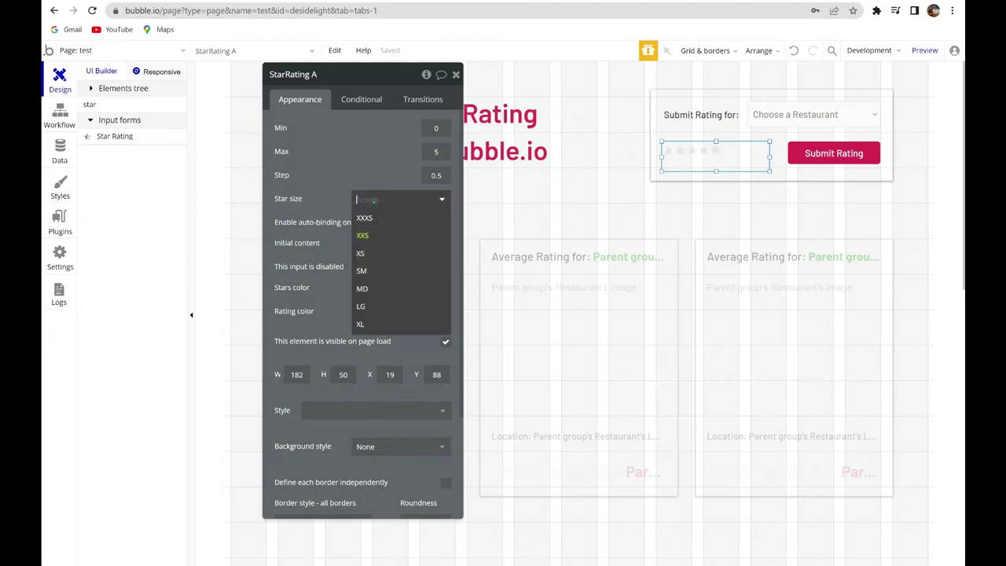
left_click(363, 254)
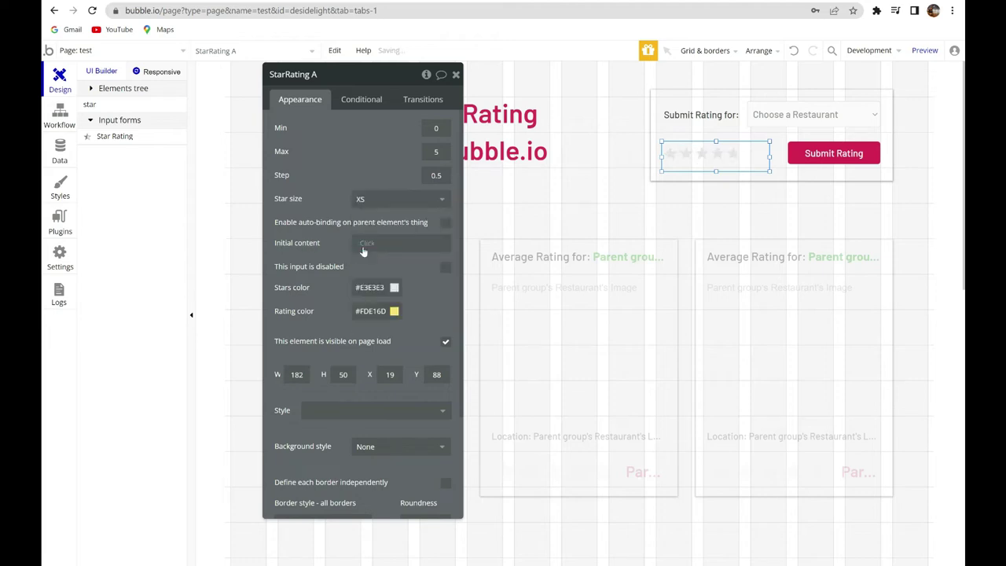
left_click(384, 202)
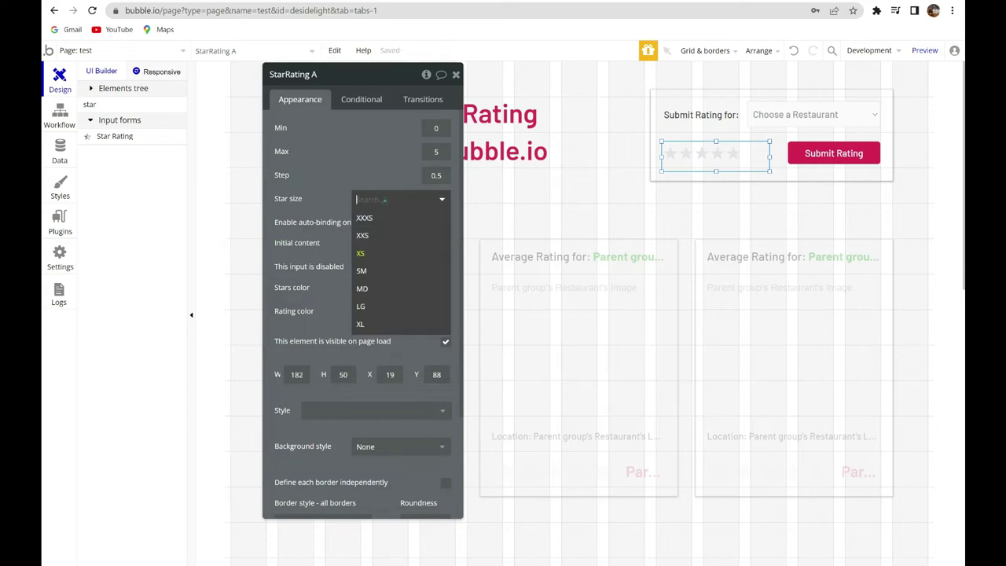
left_click(372, 270)
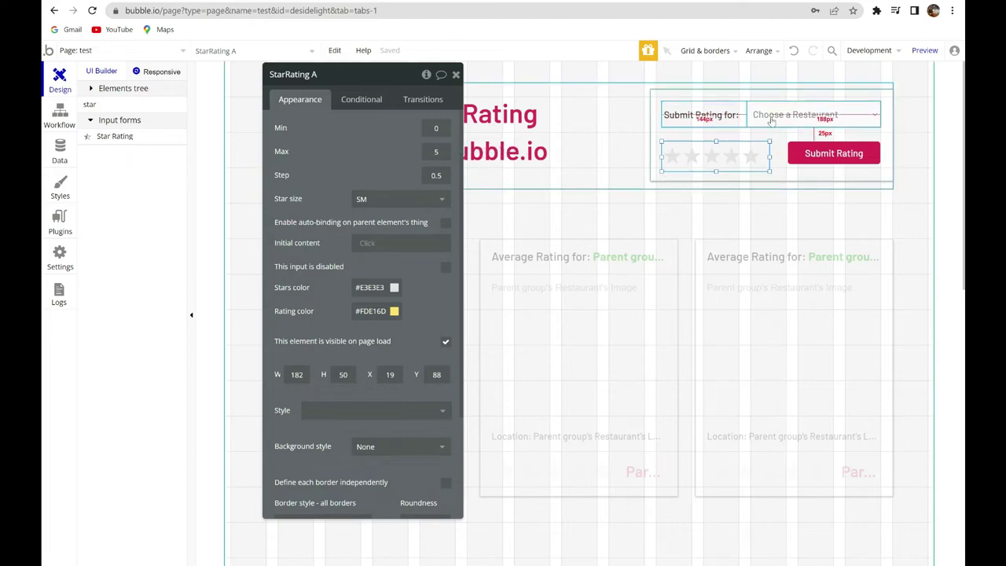
Inspect the "Submit Rating for:" text and the choices source of the Choose a Restaurant dropdown.
left_click(692, 118)
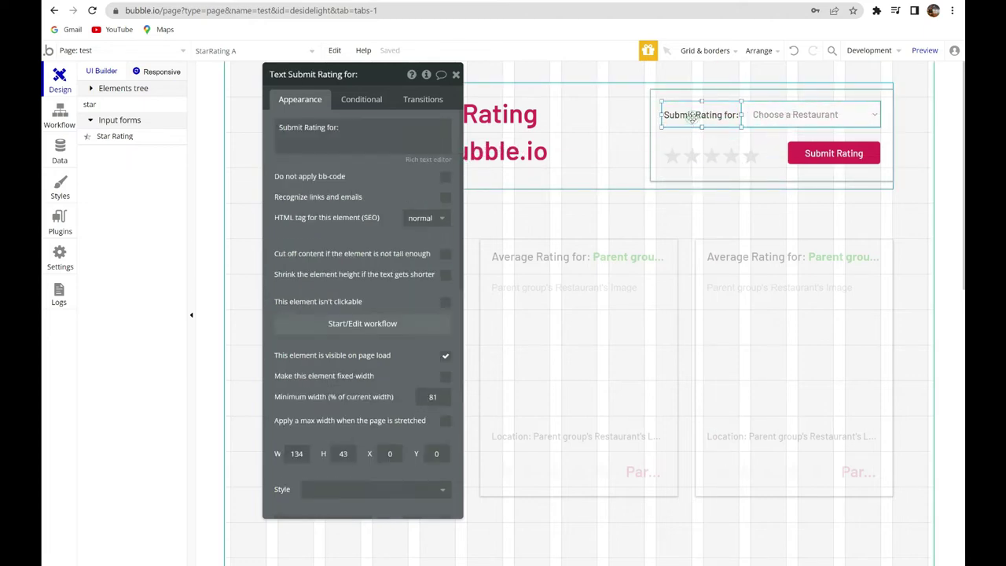
left_click(780, 114)
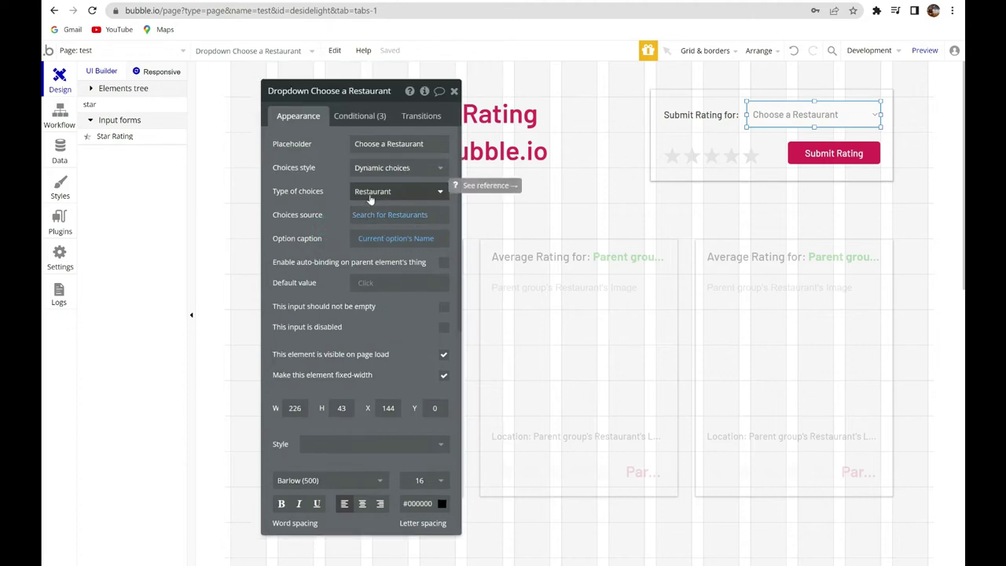
left_click(362, 218)
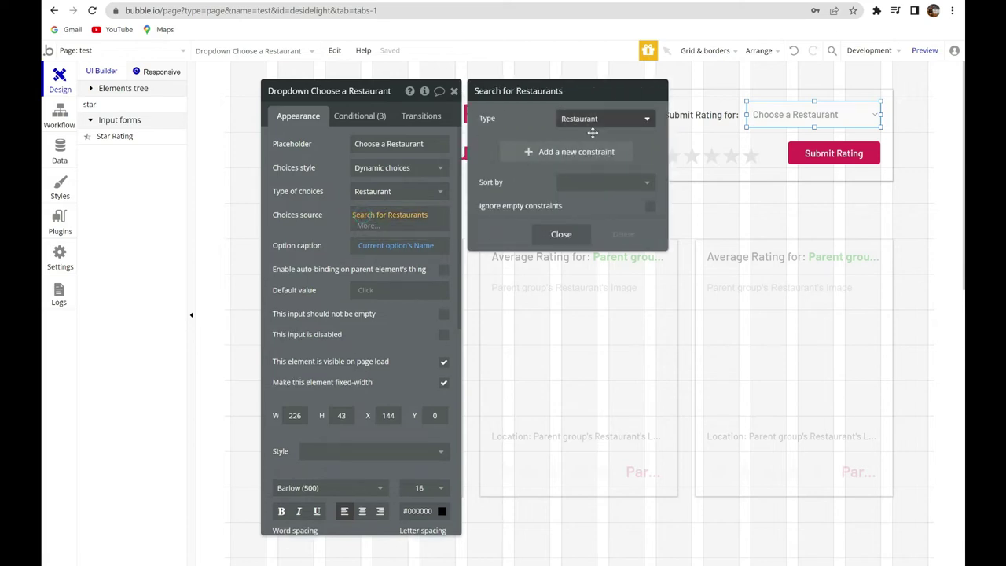
left_click(325, 227)
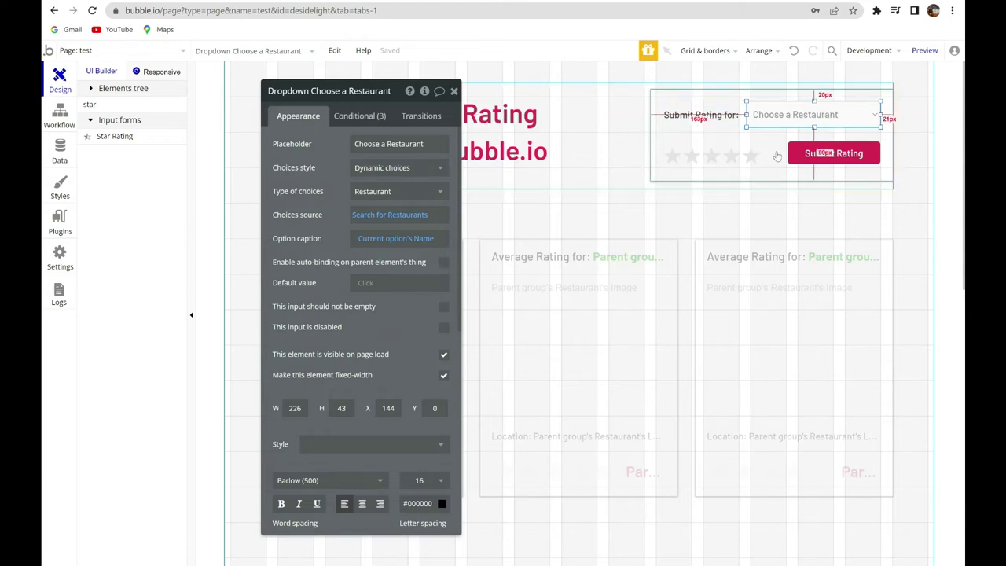
Open the Submit Rating button's workflow and examine the first action's Total Rating Sum change and restaurant search constraint.
left_click(834, 156)
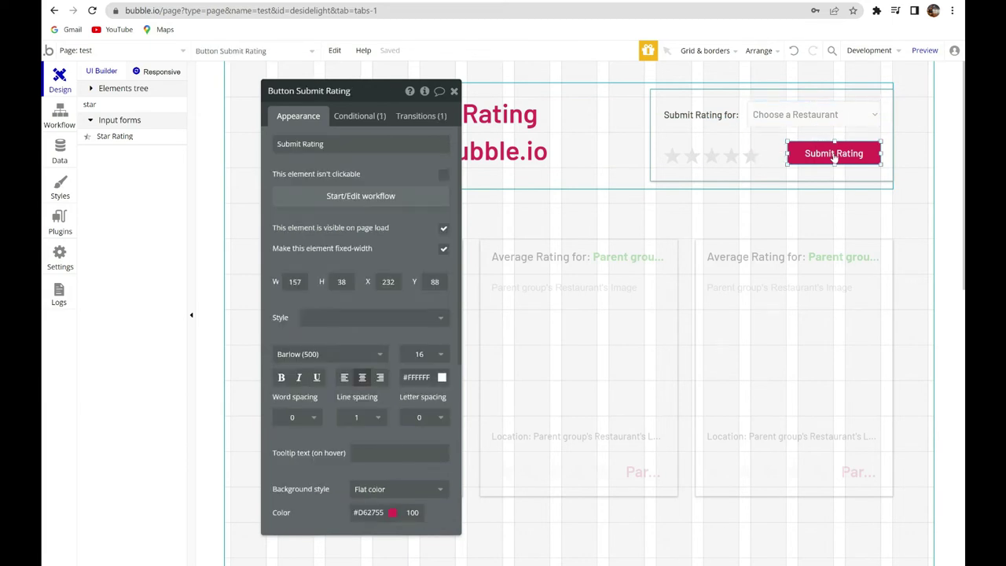
left_click(397, 200)
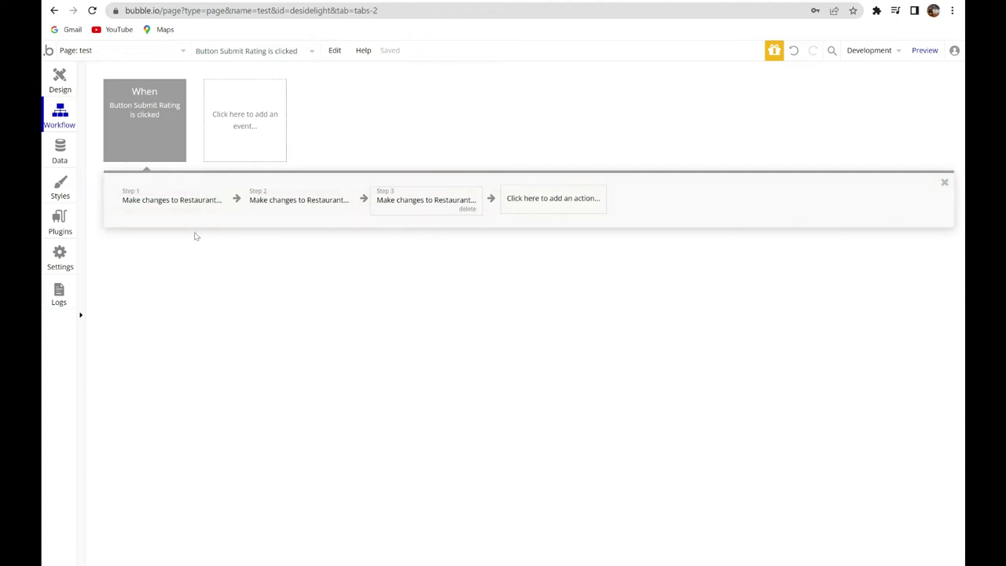
mouse_move(175, 108)
left_click(160, 201)
left_click_drag(315, 134, 398, 132)
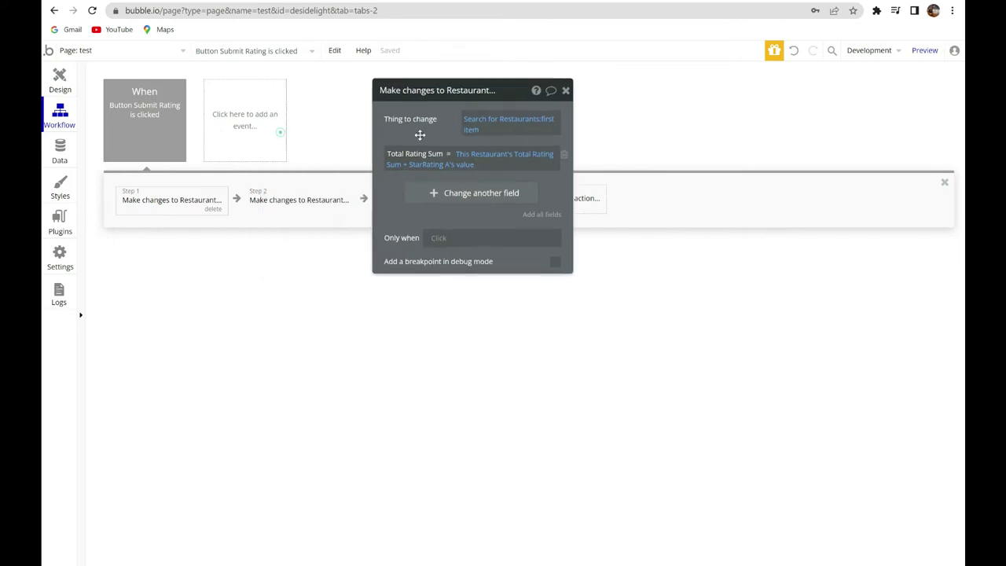
left_click(512, 128)
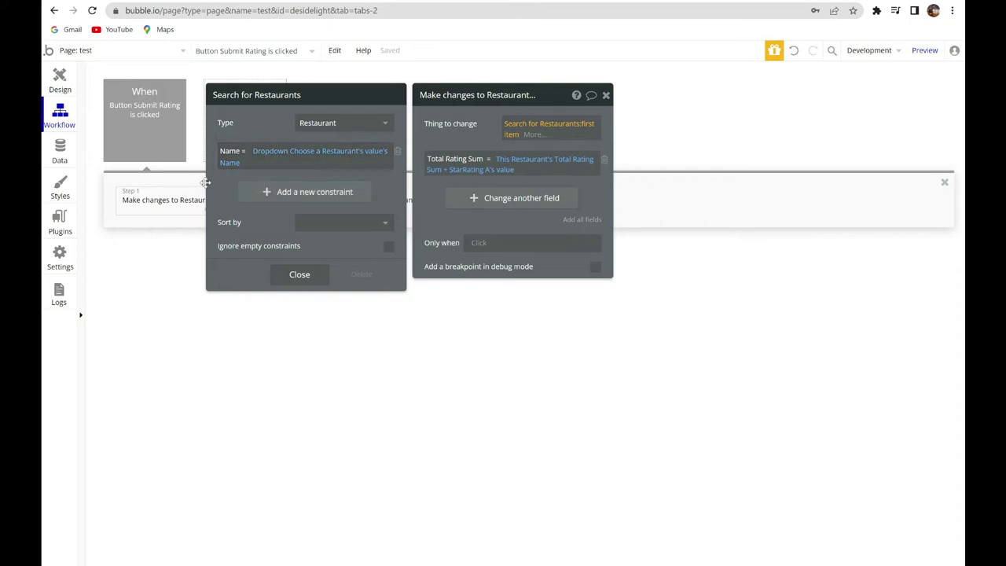
left_click(469, 135)
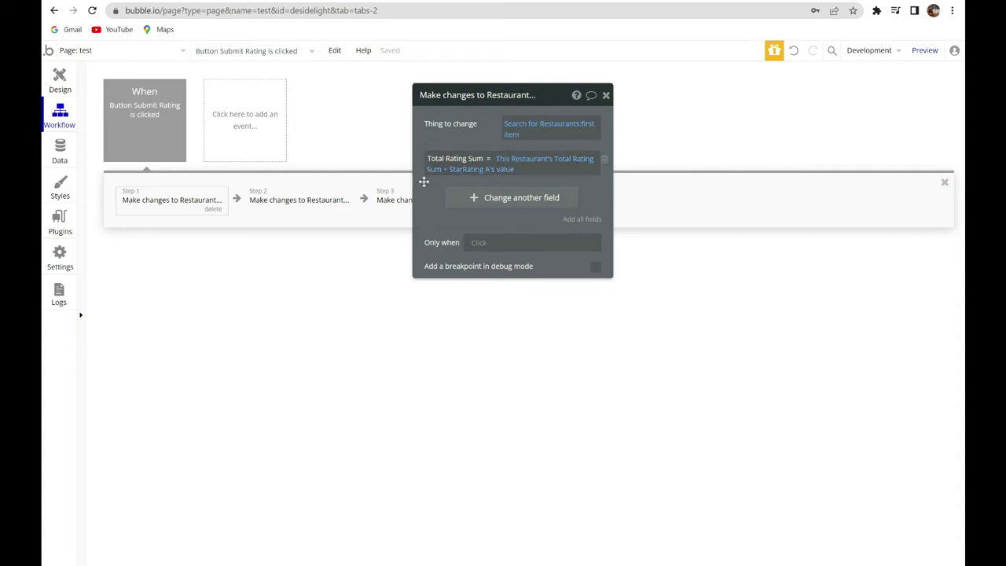
Examine the second action's Number of Ratings change and the third action's Average Rating formula and restaurant search.
left_click(299, 201)
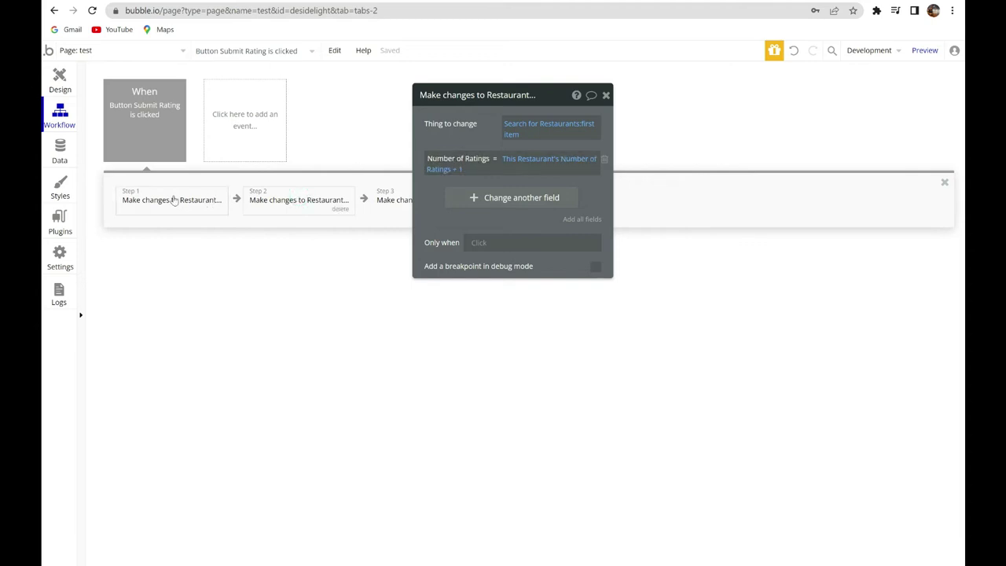
left_click_drag(455, 138, 683, 150)
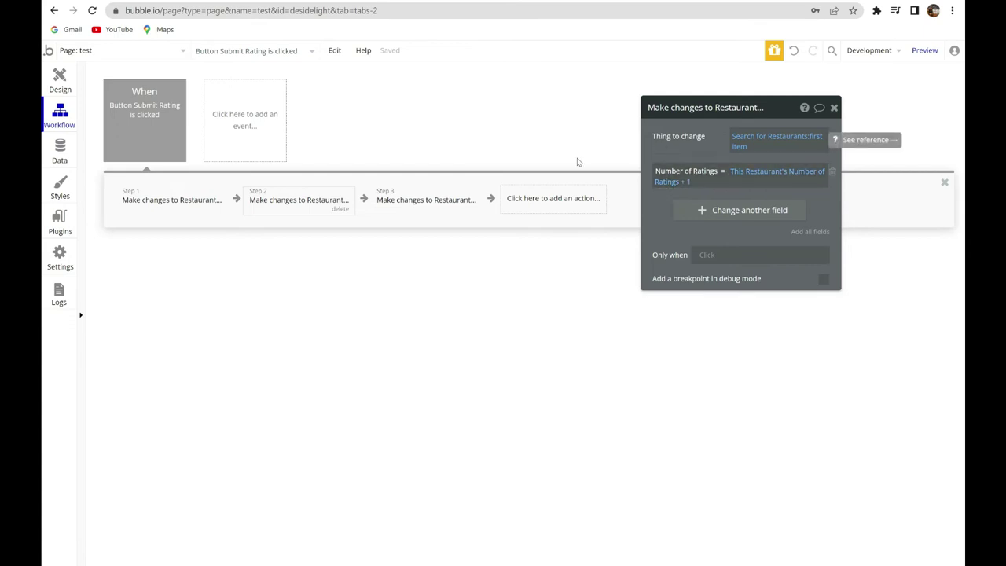
left_click(421, 200)
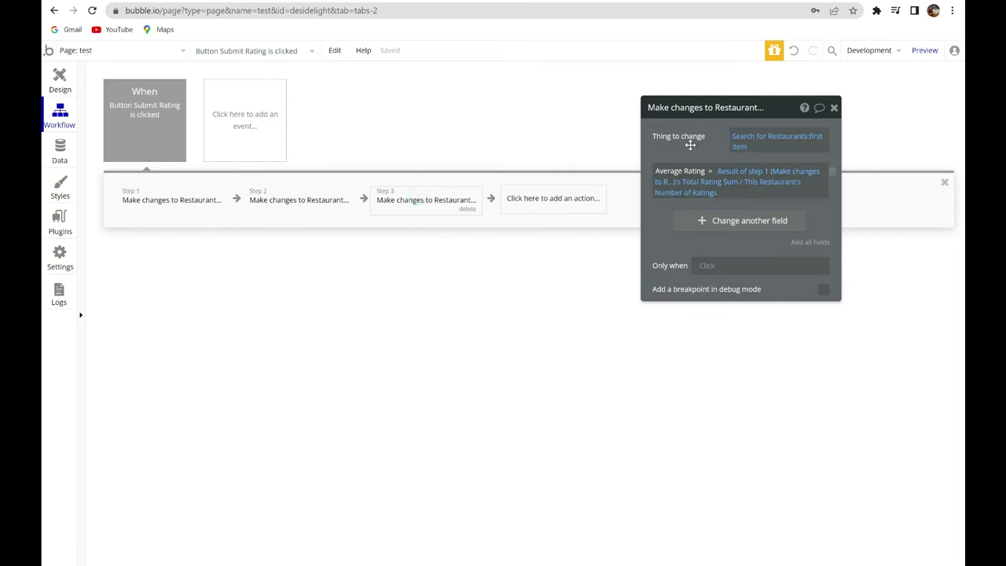
left_click_drag(688, 146, 608, 154)
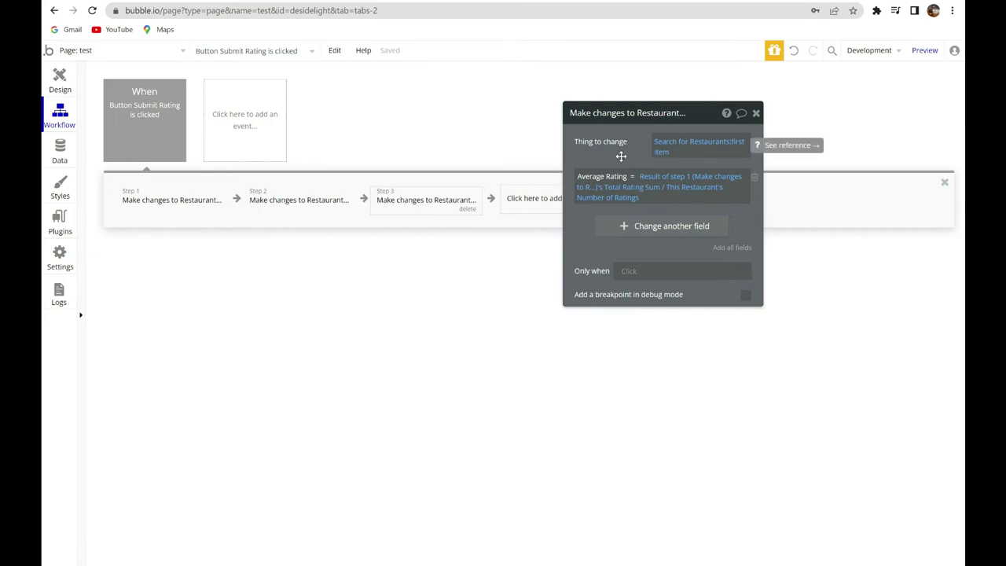
left_click(666, 144)
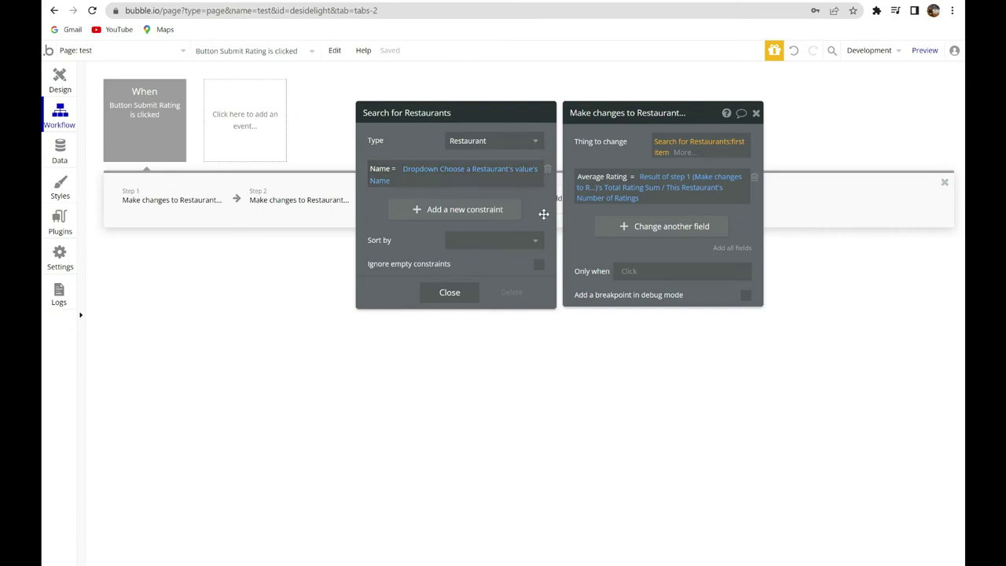
left_click(756, 113)
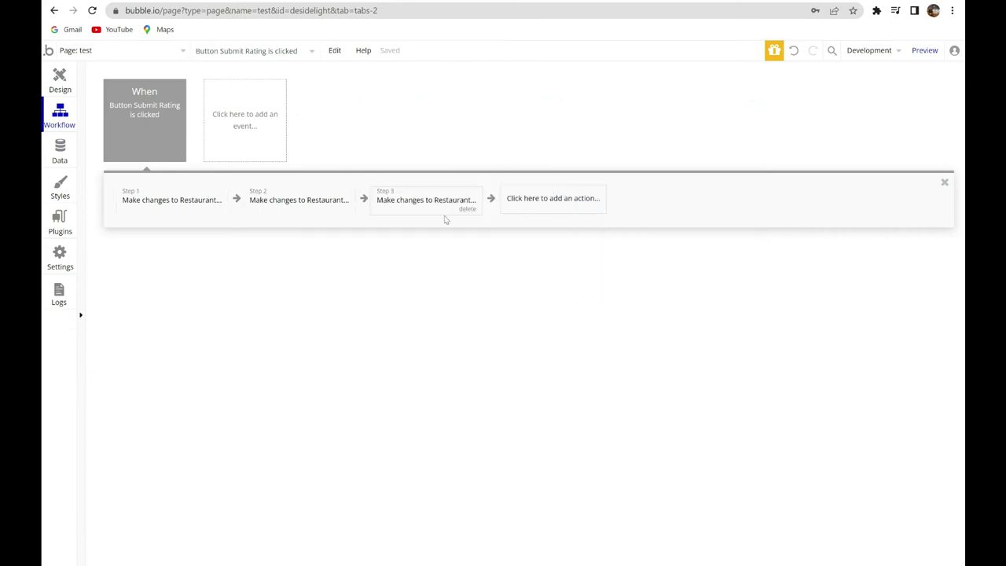
Return to the page design and inspect the Restaurant repeating group's properties and data source.
left_click(61, 76)
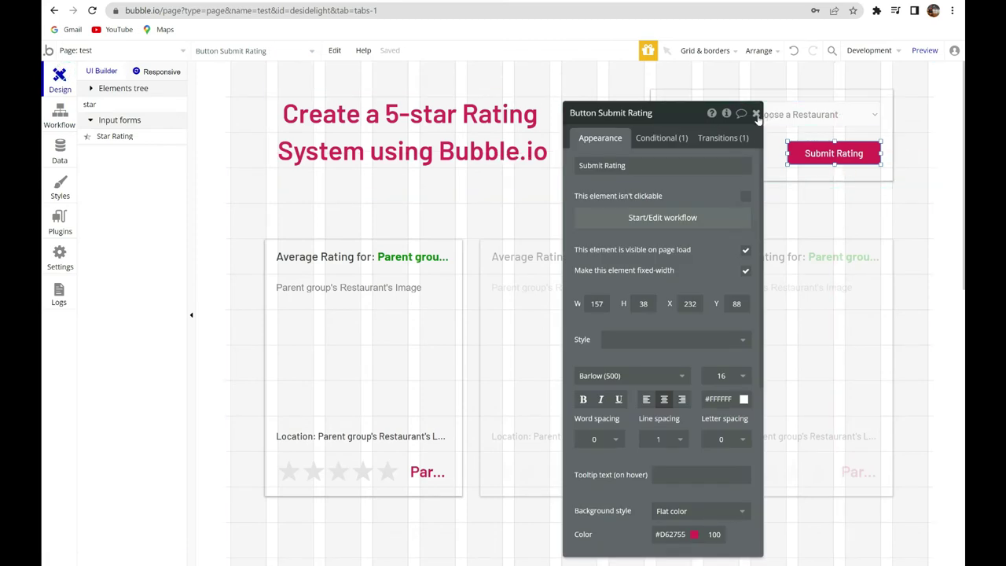
left_click(757, 112)
scroll(617, 205, "down", 2)
scroll(617, 205, "down", 2)
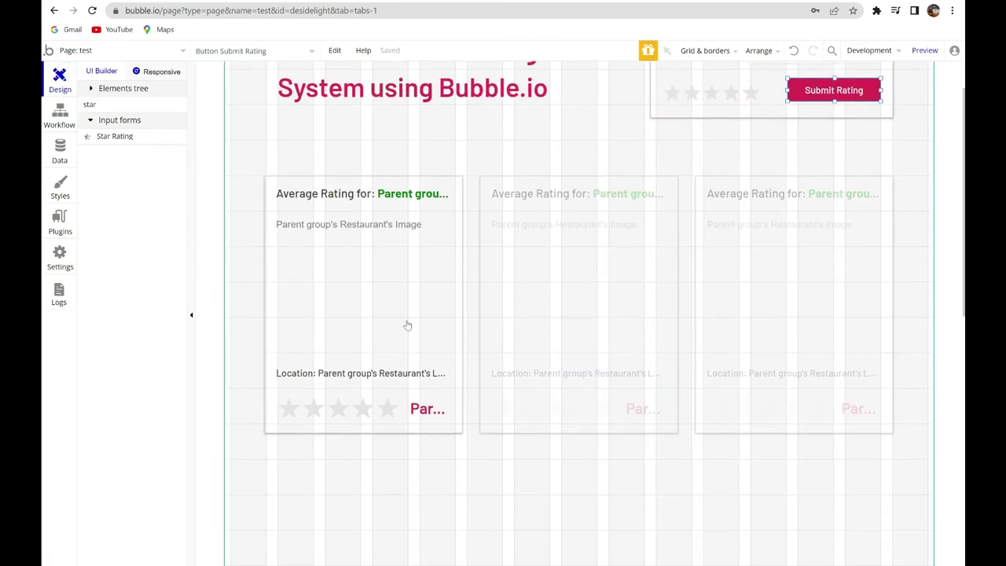
double_click(473, 415)
double_click(617, 202)
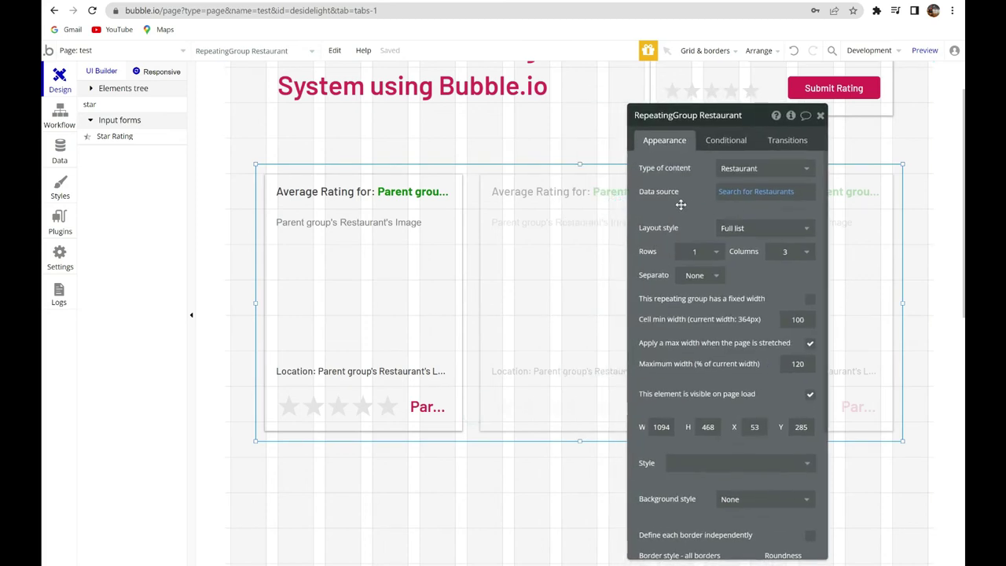
left_click(792, 193)
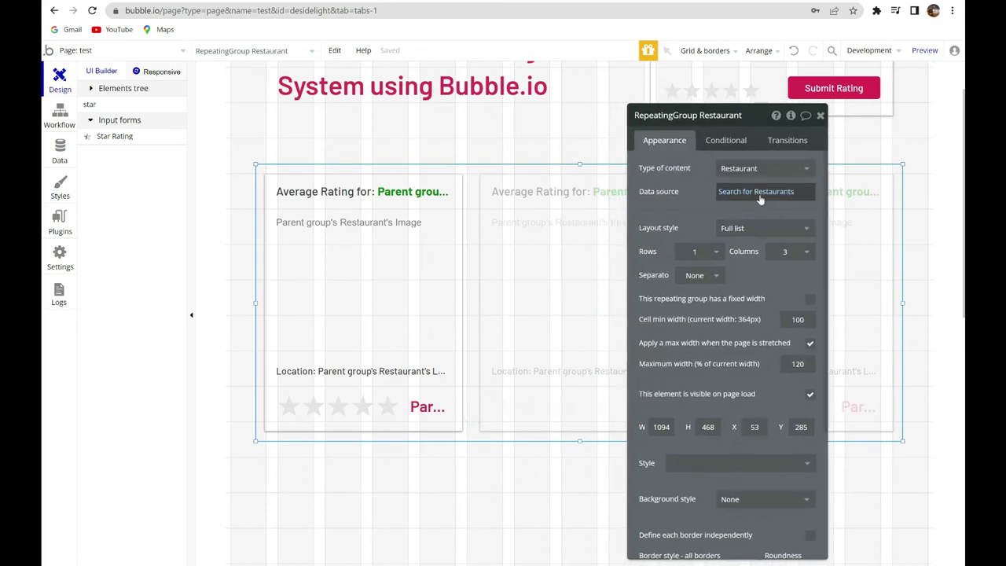
Inspect the dynamic image source and the Location text in the Restaurant repeating group's first cell.
left_click(701, 195)
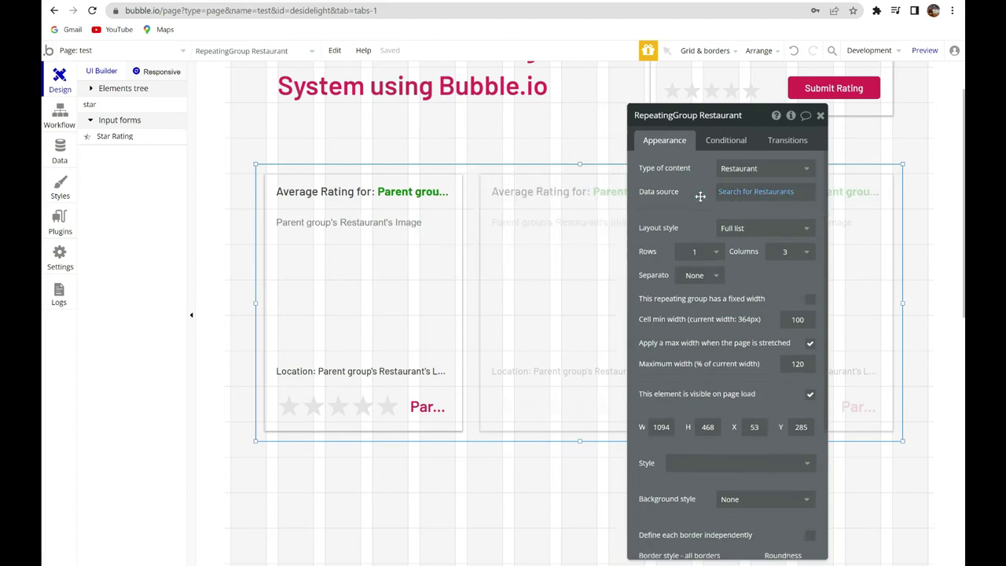
left_click(378, 262)
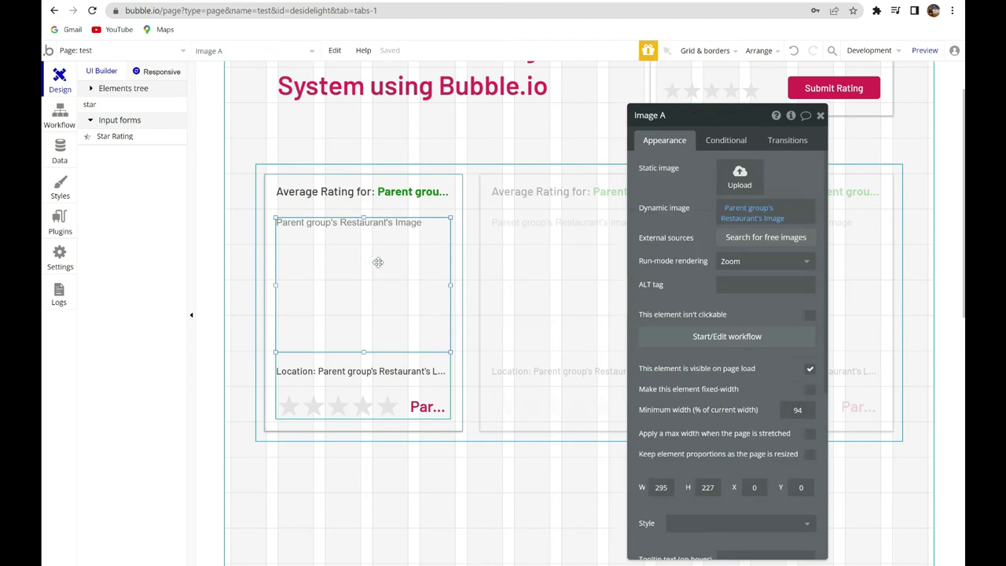
left_click(338, 384)
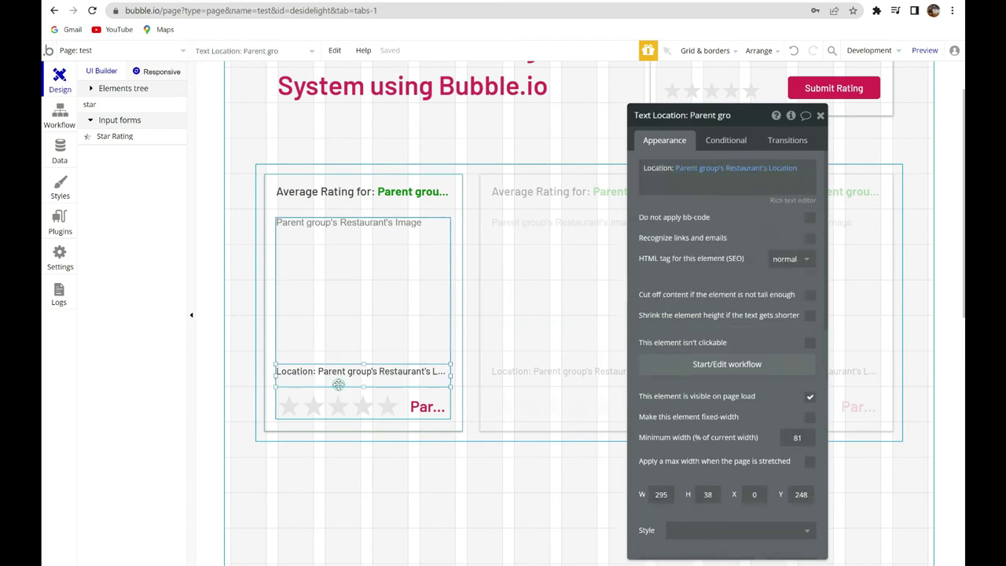
Examine the cell's star rating initial content and the expression and number formatting of the average rating text beside it.
left_click(338, 404)
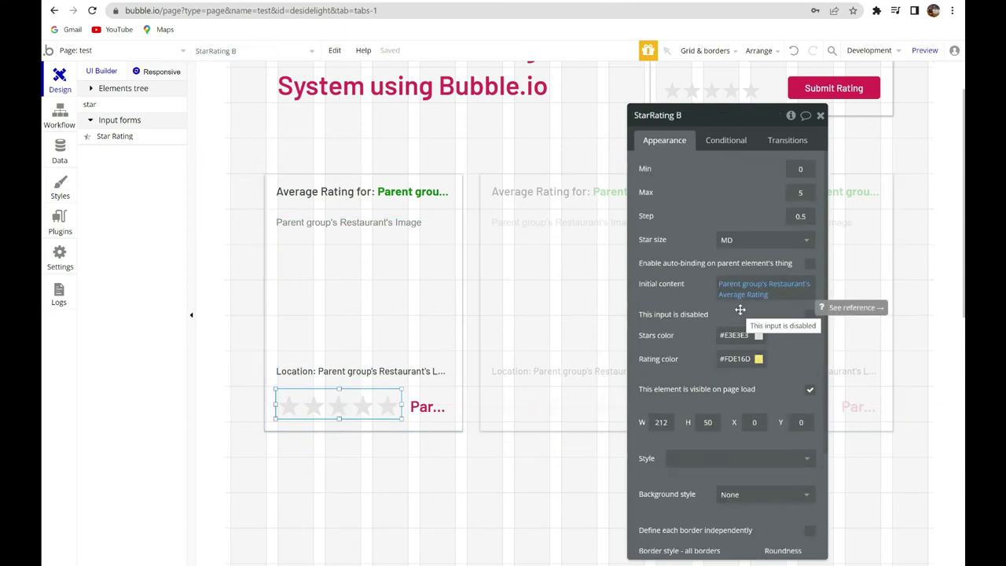
scroll(725, 176, "up", 1)
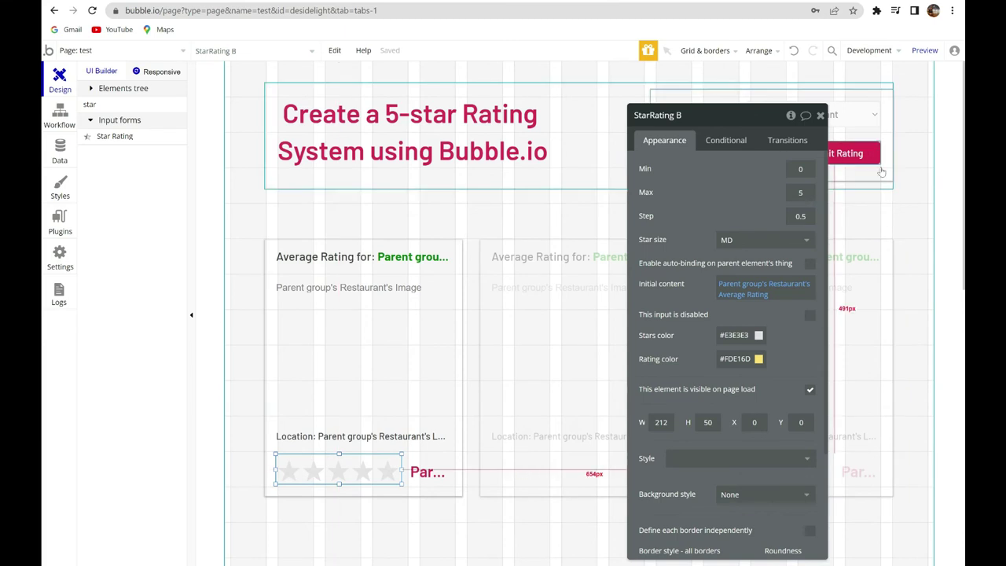
left_click_drag(725, 175, 551, 165)
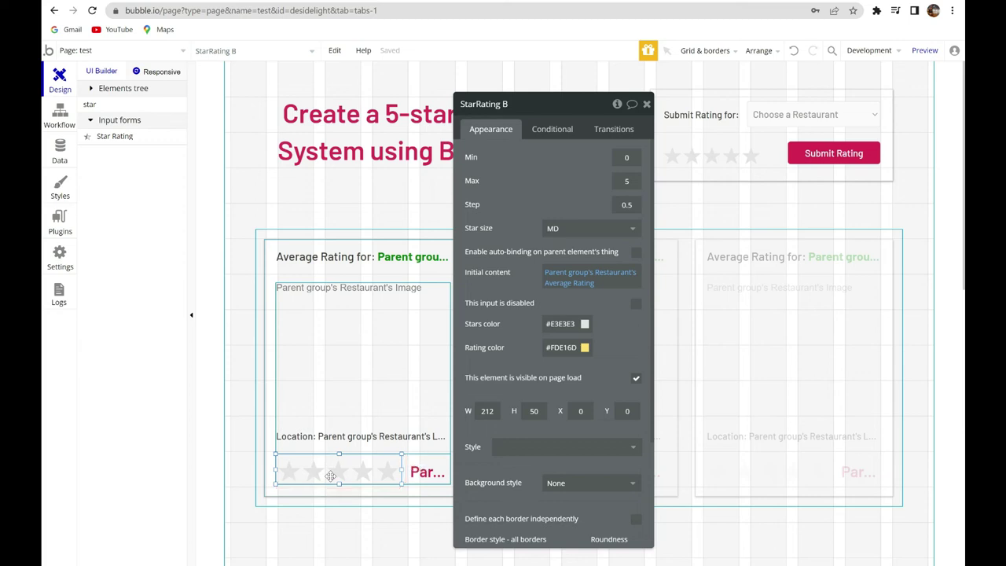
left_click(415, 471)
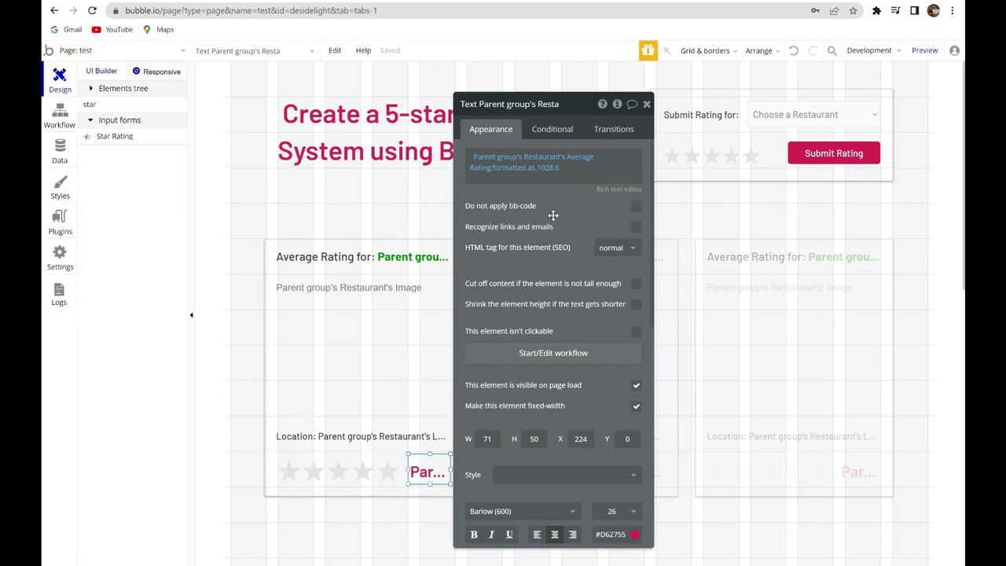
left_click_drag(553, 215, 644, 214)
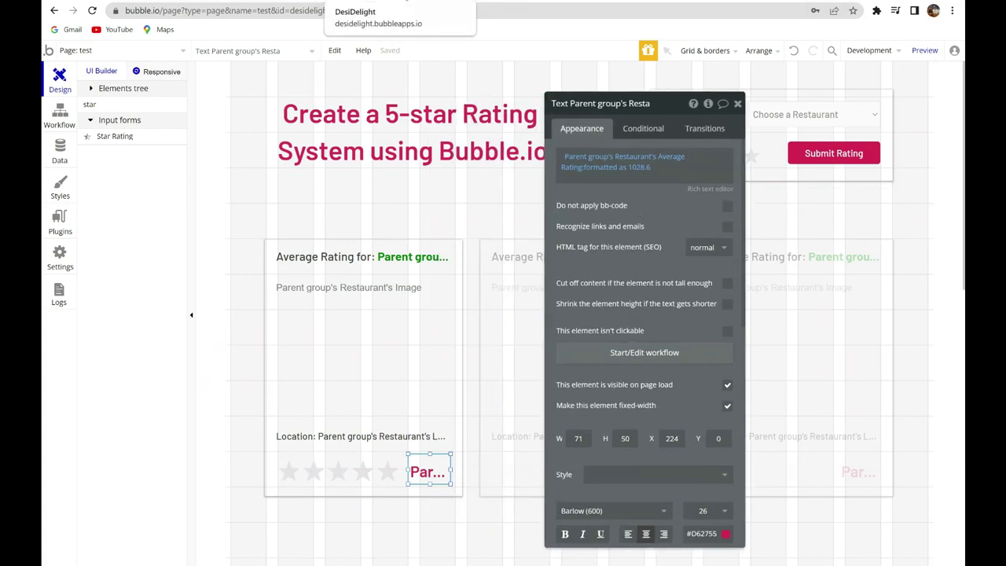
Switch to the DesiDelight test page, submit a 5-star rating for Cafeteria & Co. and reload the page.
left_click(314, 2)
left_click(305, 55)
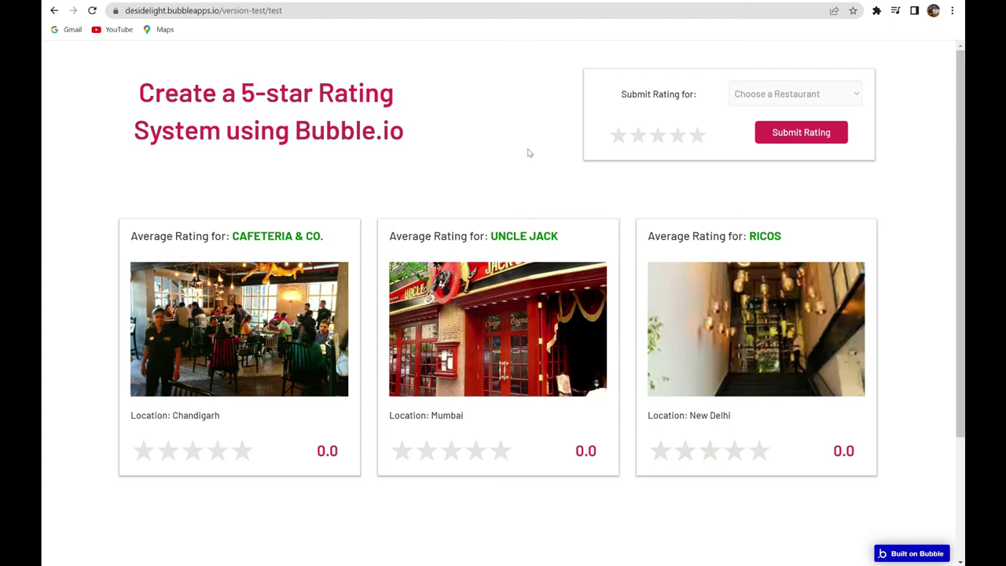
left_click(739, 94)
left_click(799, 94)
left_click(799, 93)
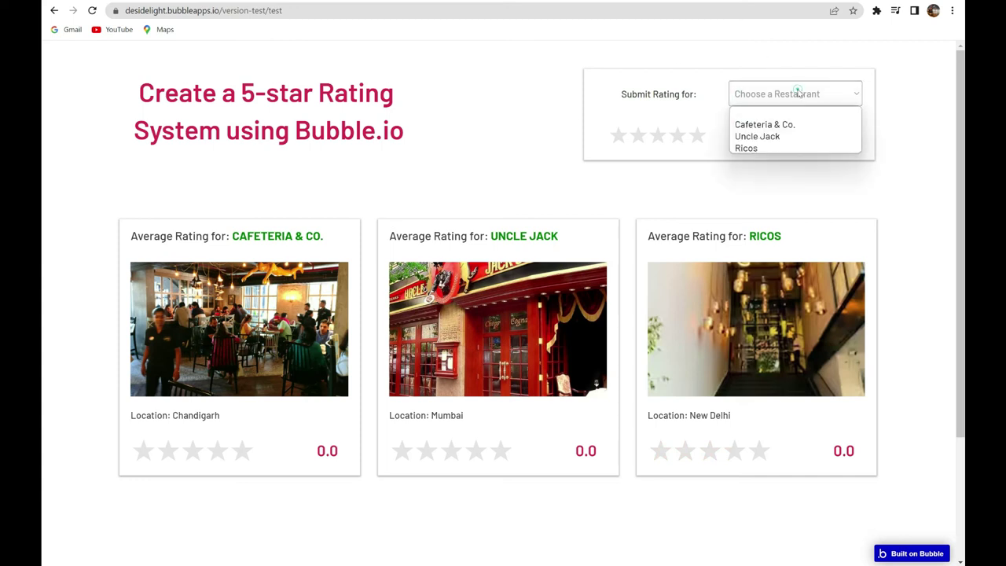
left_click(775, 130)
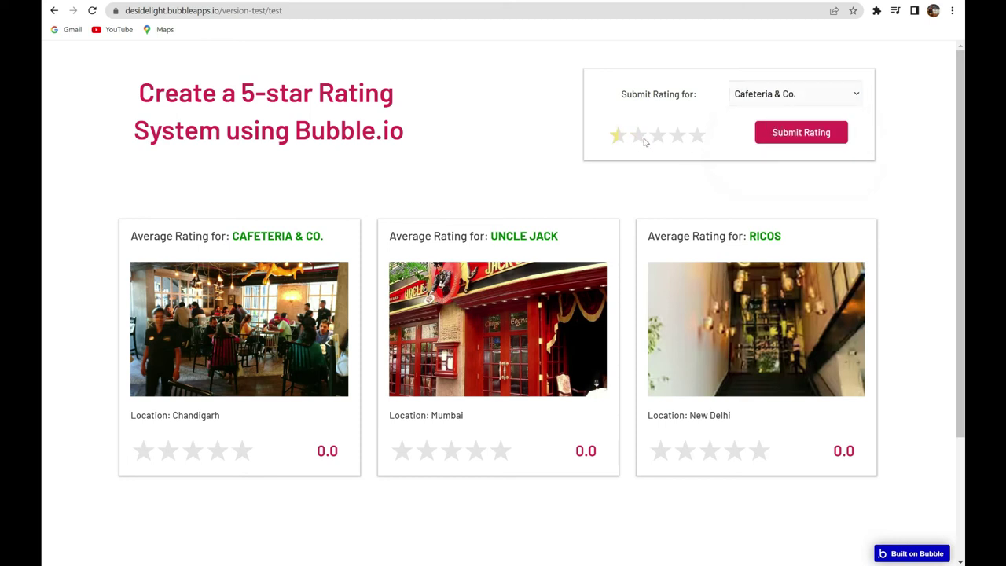
left_click(698, 138)
left_click(772, 135)
left_click(92, 10)
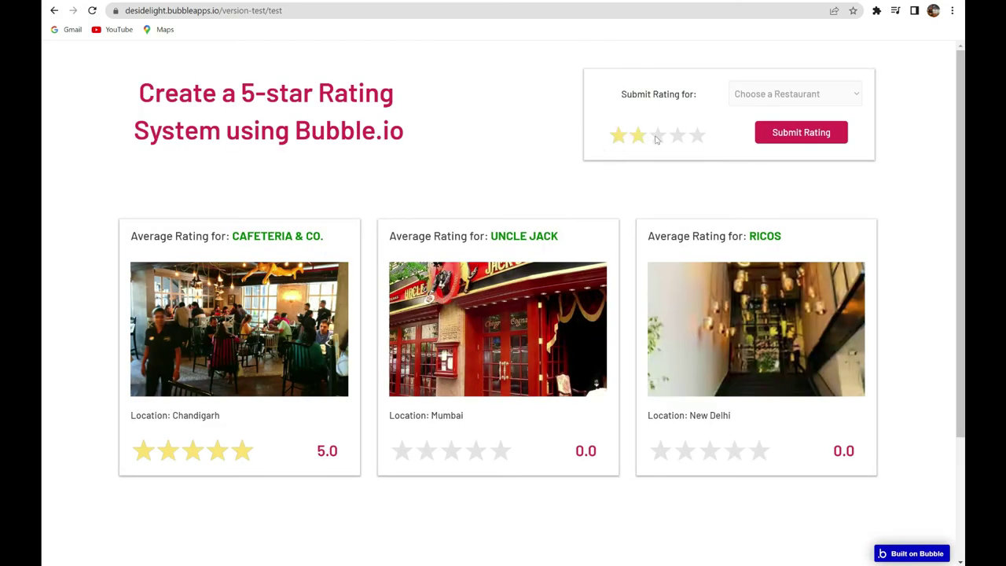
Try submitting another 5-star rating, and submit a 1-star rating for Cafeteria & Co.
left_click(702, 142)
left_click(781, 136)
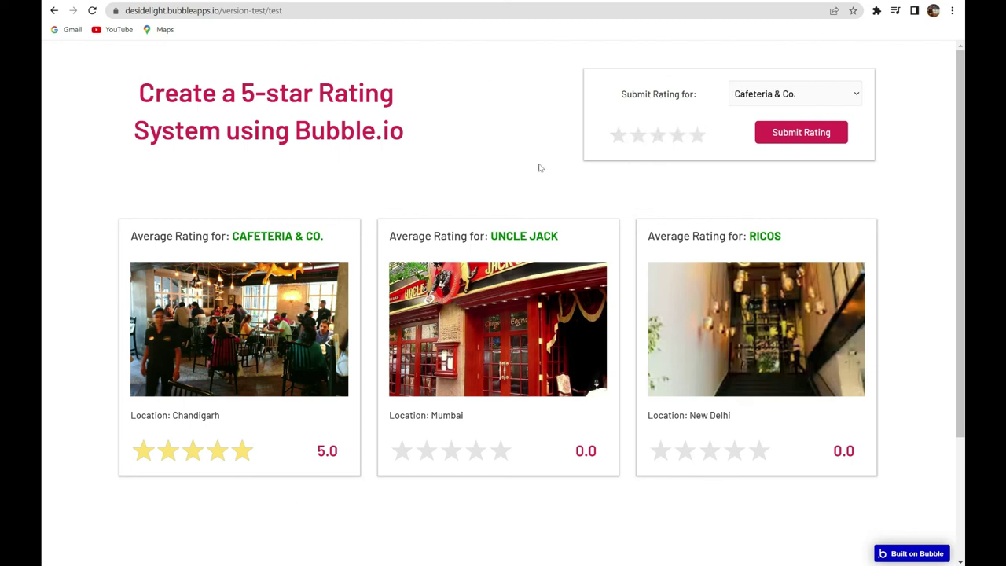
left_click(623, 140)
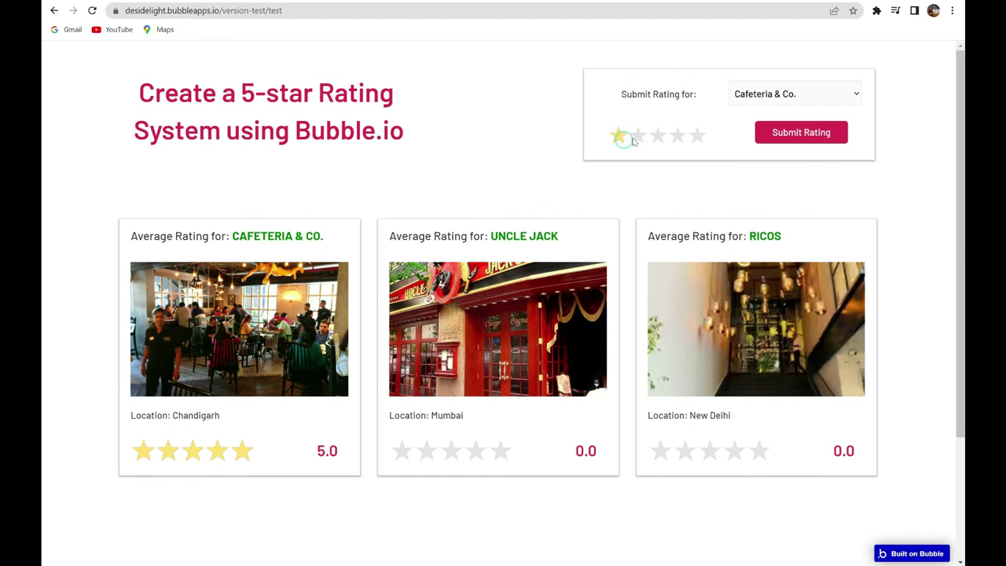
left_click(798, 135)
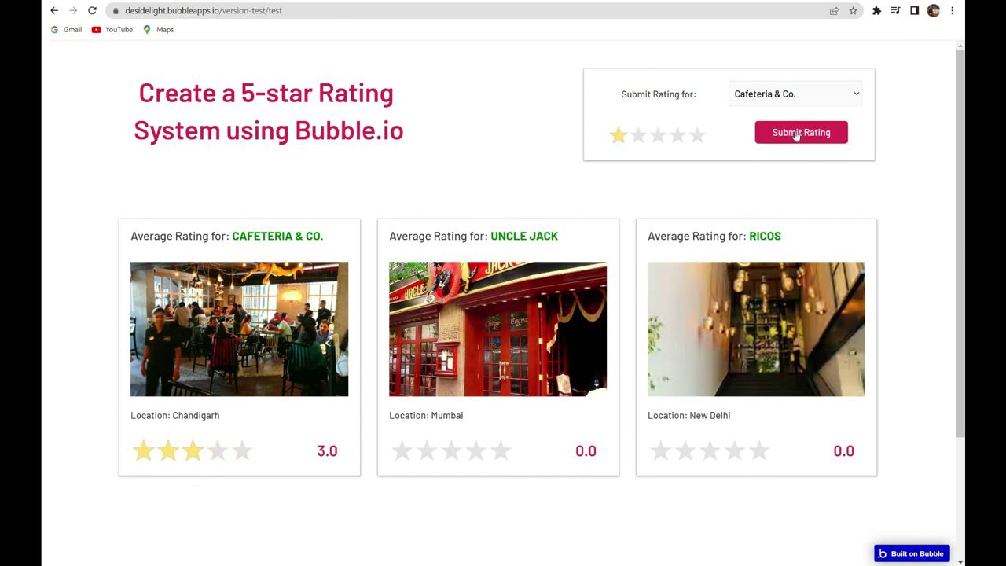